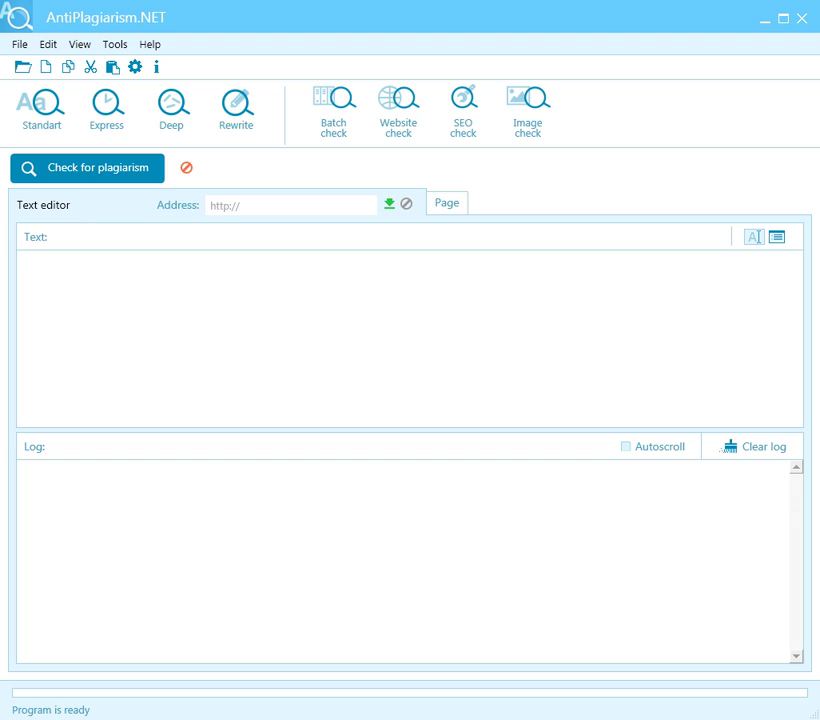
Open the document 123.docx from the 123 folder in the text editor.
click(18, 44)
click(53, 72)
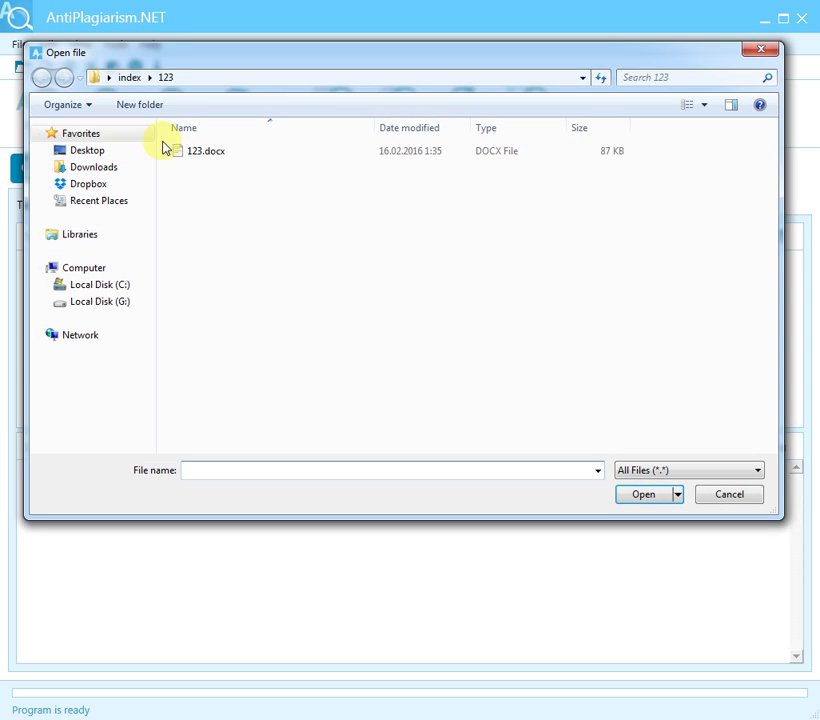
click(220, 165)
double_click(220, 165)
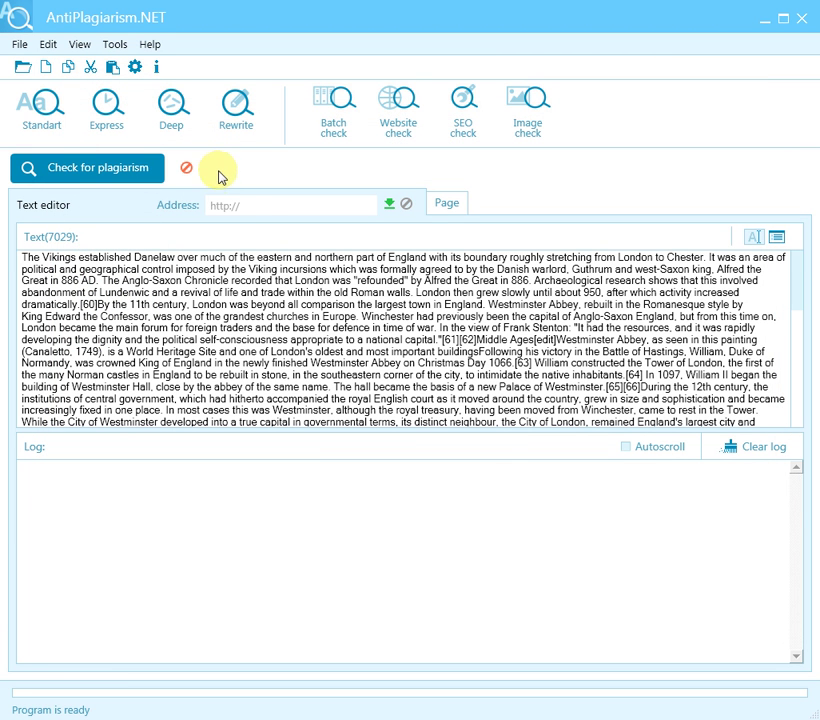
Clear the text editor and paste the clipboard text about London's history into it.
right_click(329, 328)
click(367, 340)
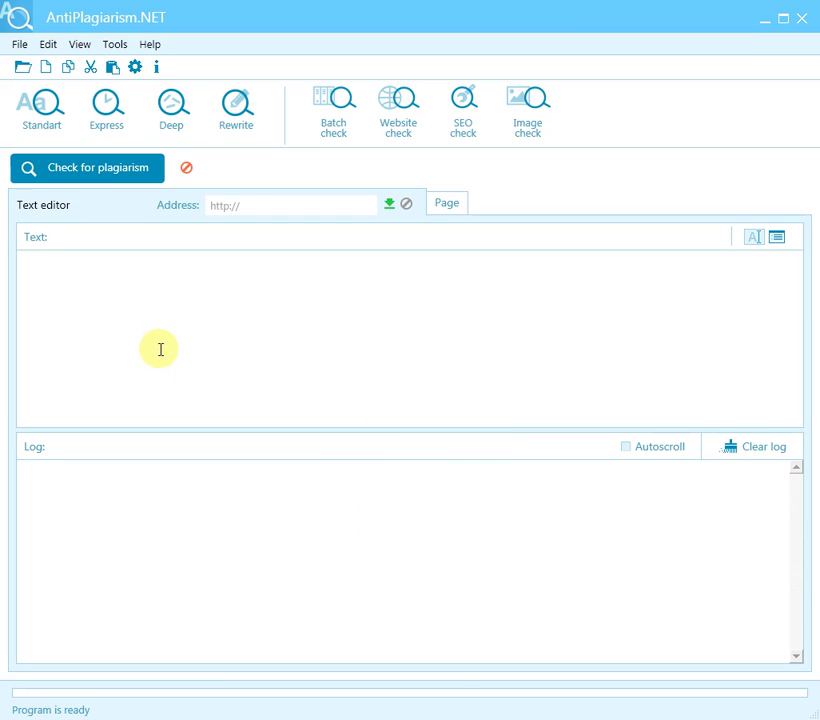
click(113, 70)
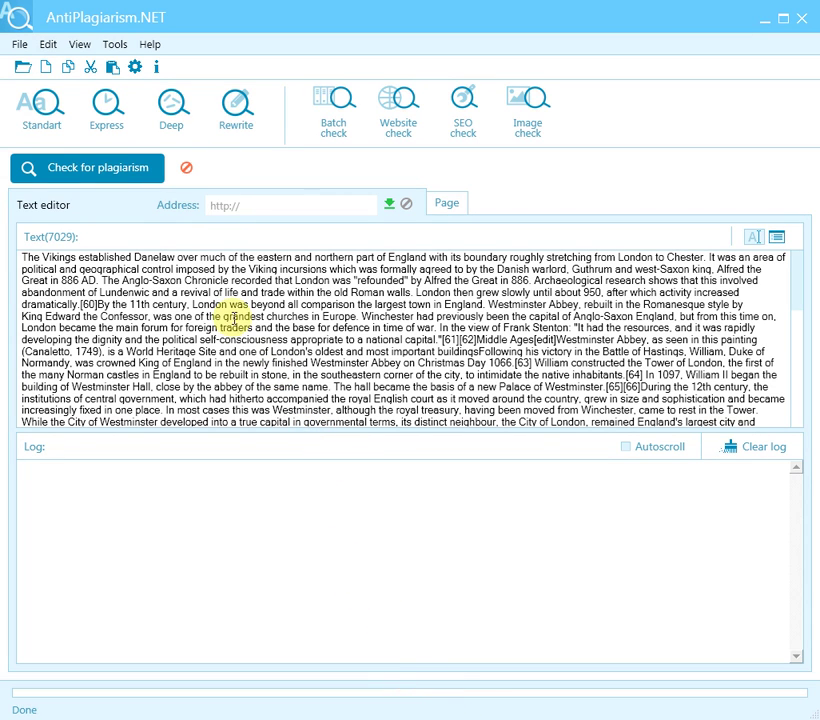
Check the pasted text for plagiarism and review the originality result in the log and the highlighted passages.
click(86, 170)
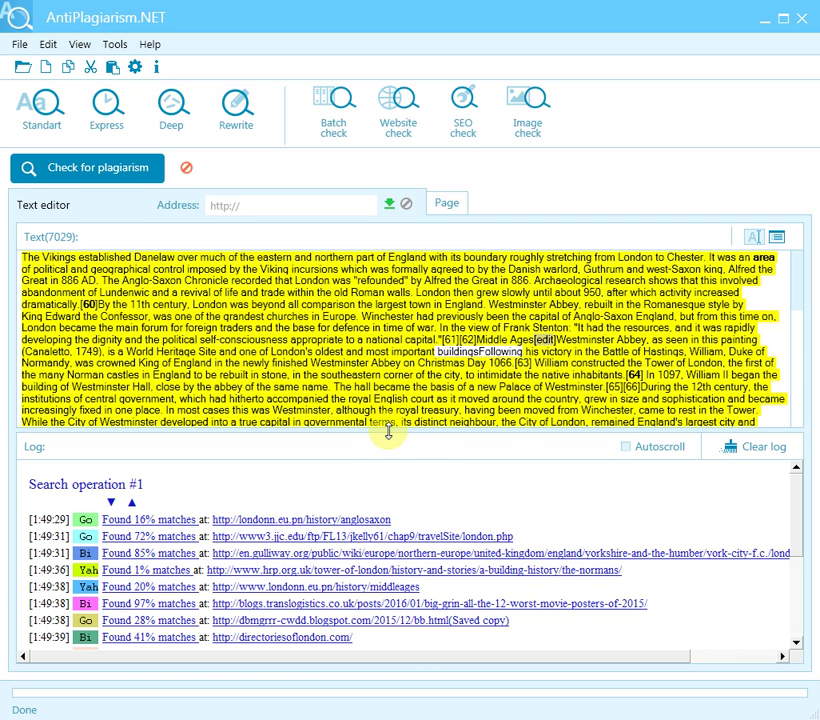
drag(389, 432, 370, 355)
drag(793, 526, 790, 600)
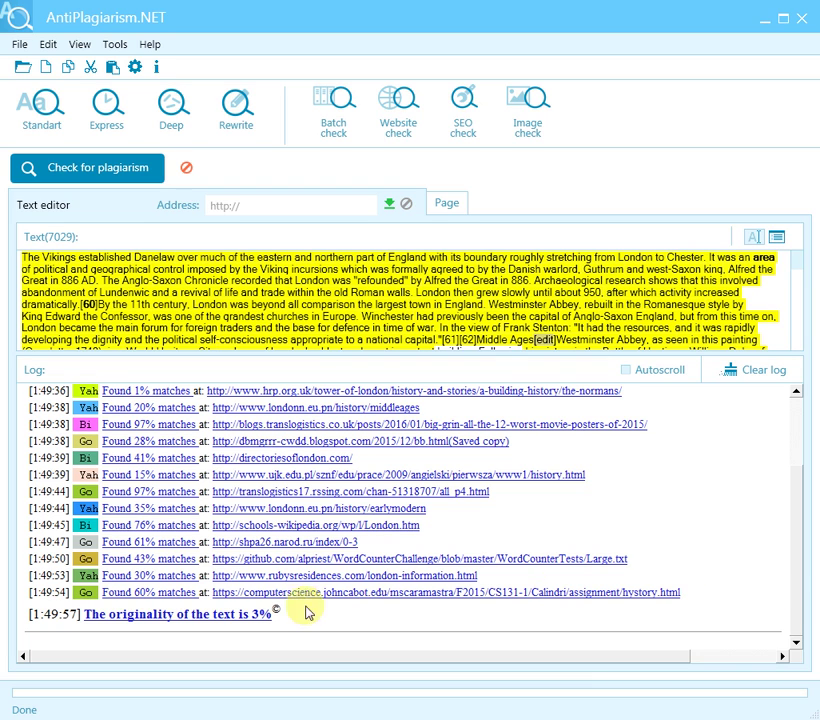
drag(268, 613, 86, 614)
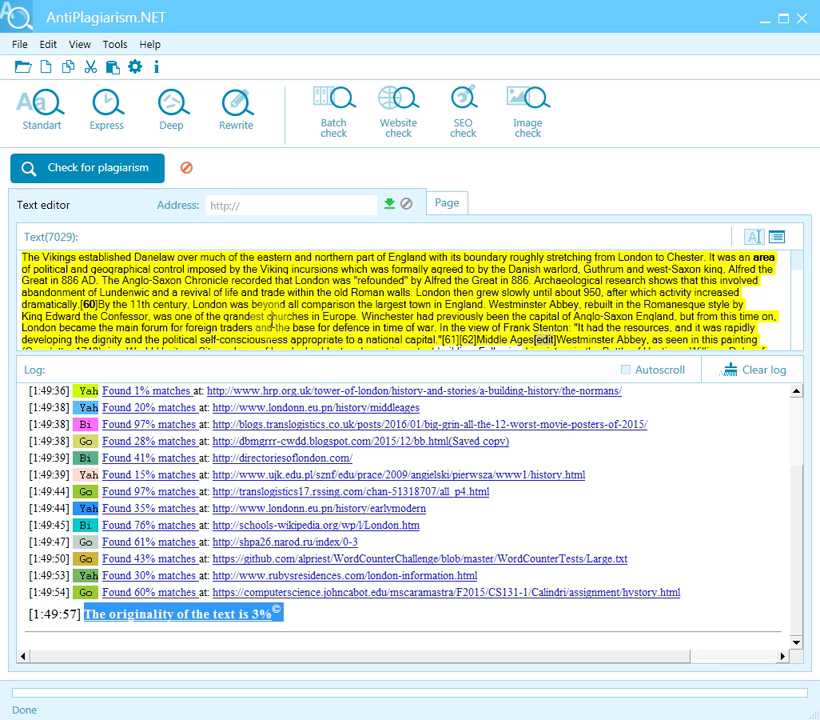
drag(313, 353, 304, 550)
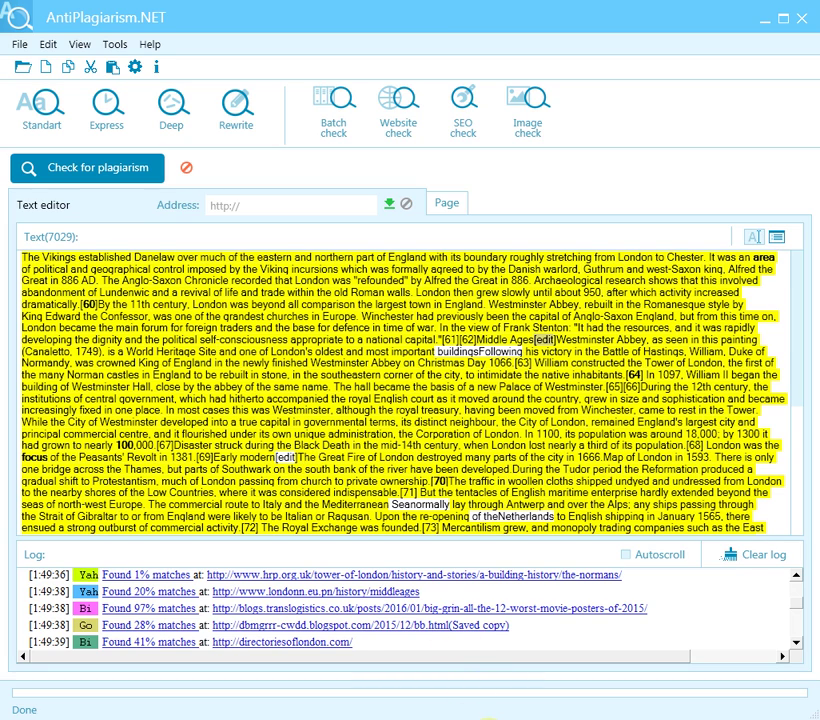
key(Page_Down)
Highlight the text's matches with the blogs.translogistics.co.uk source and open that page to examine its copied passages.
drag(212, 609, 650, 620)
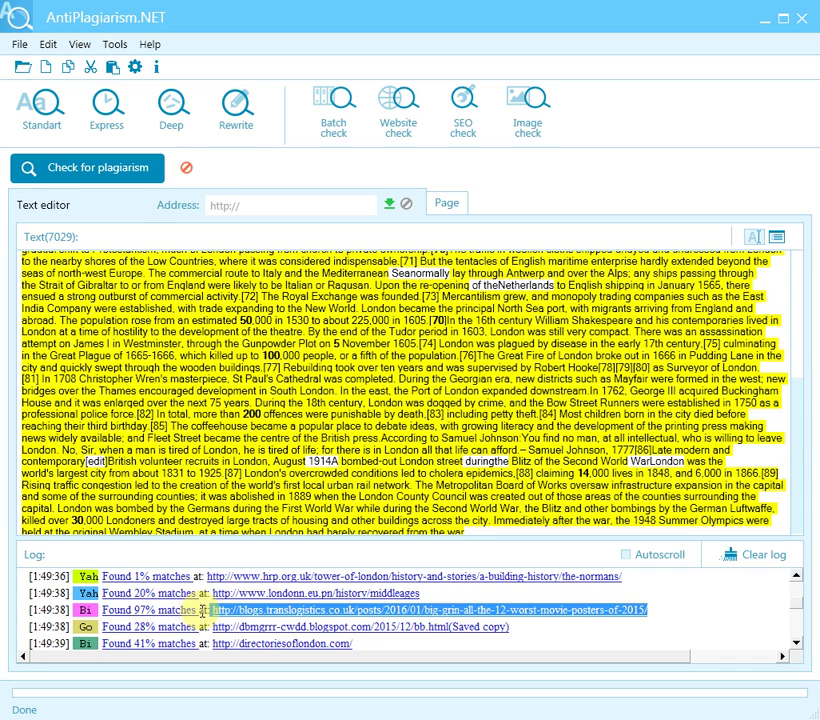
drag(196, 611, 798, 421)
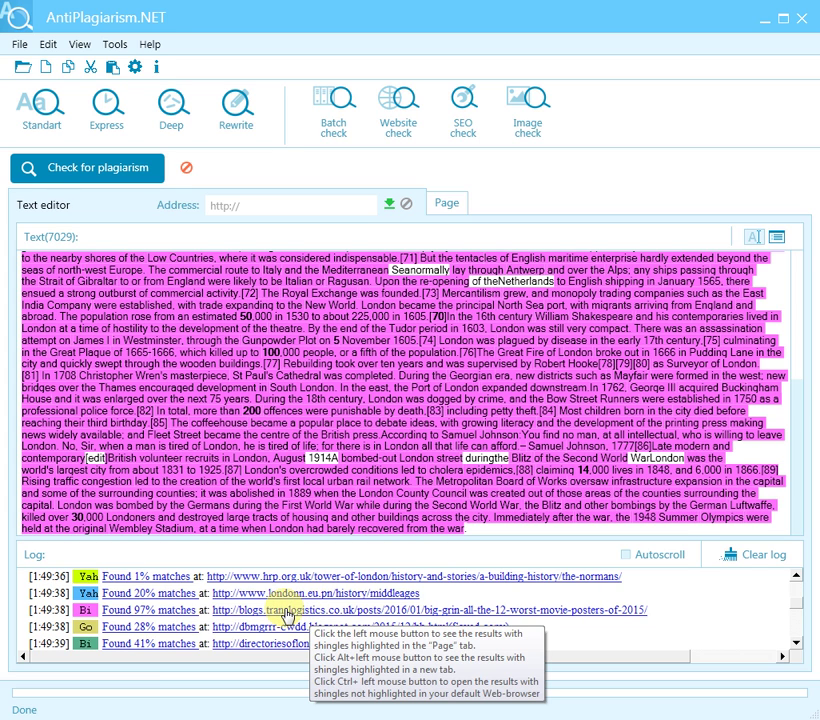
click(284, 612)
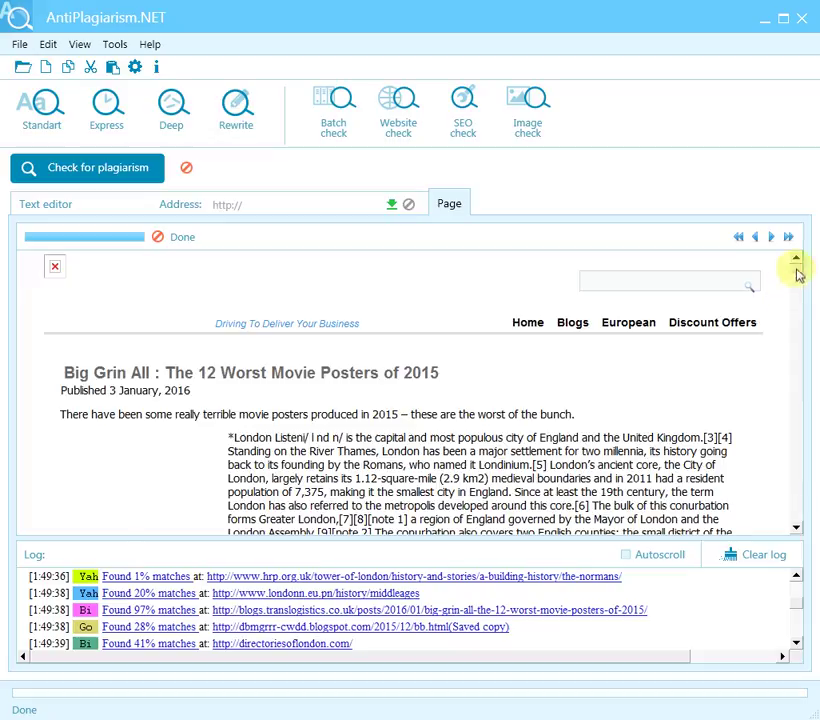
drag(796, 269, 793, 327)
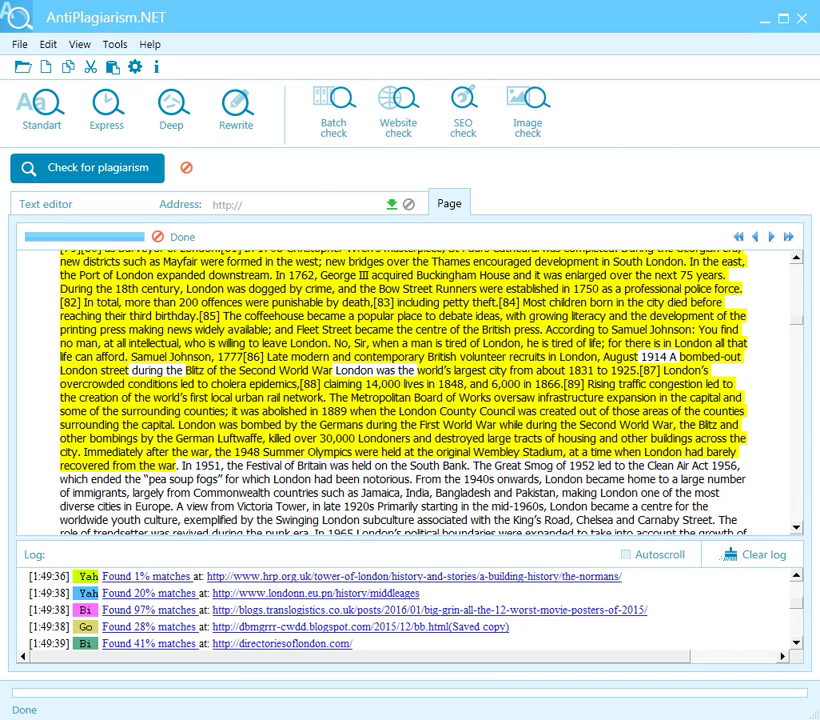
click(270, 206)
text(https://en.wikipedia.org/wiki/London)
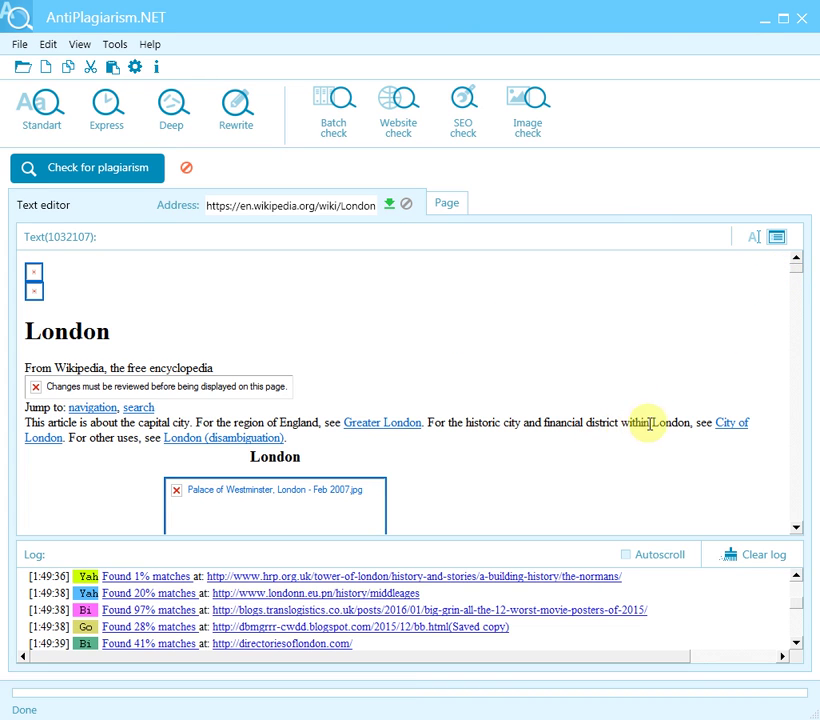
drag(791, 278, 791, 330)
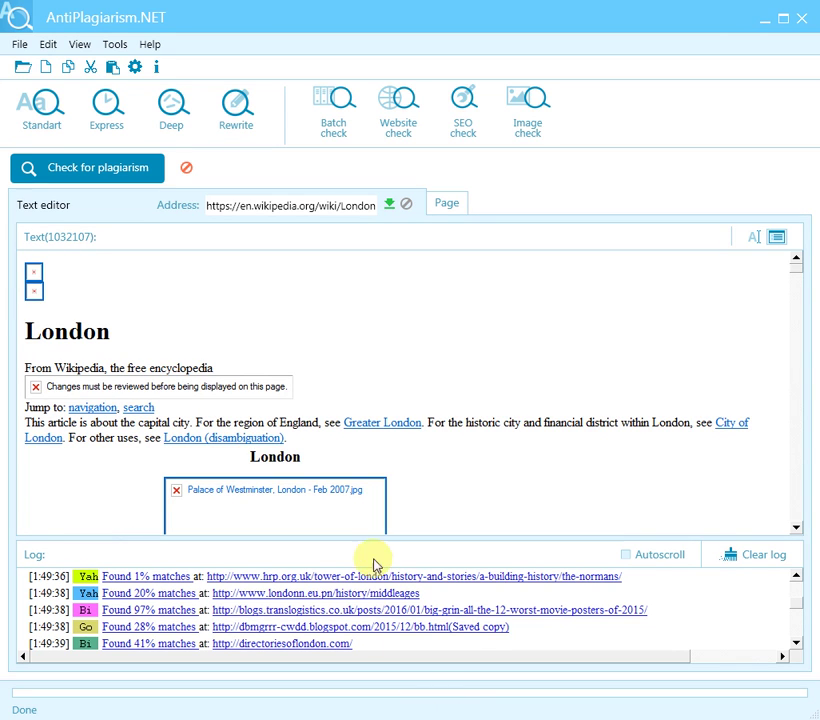
click(90, 172)
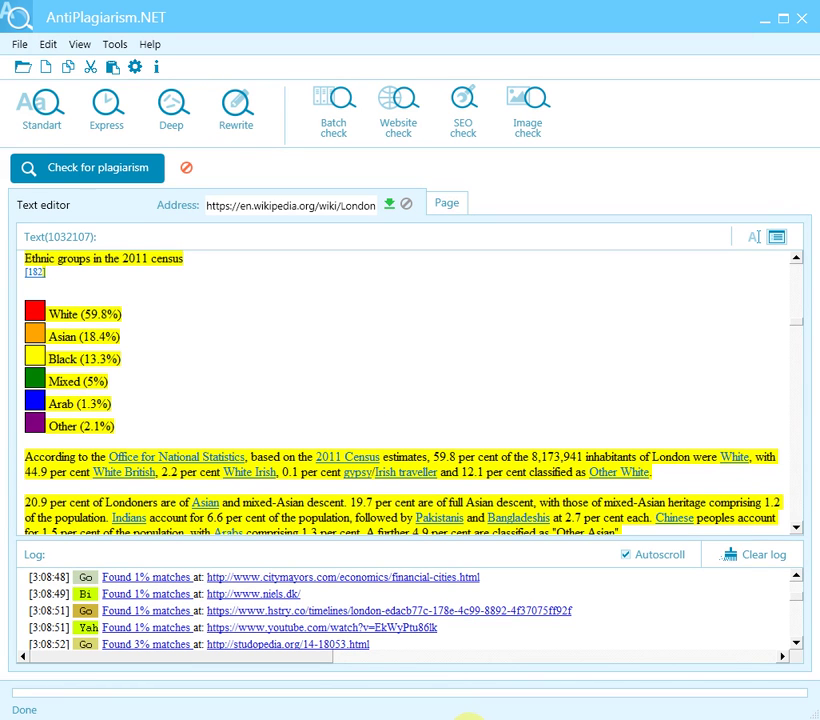
Run a batch plagiarism check on the C:\batch_check folder and review each document's result in the enlarged log.
click(114, 45)
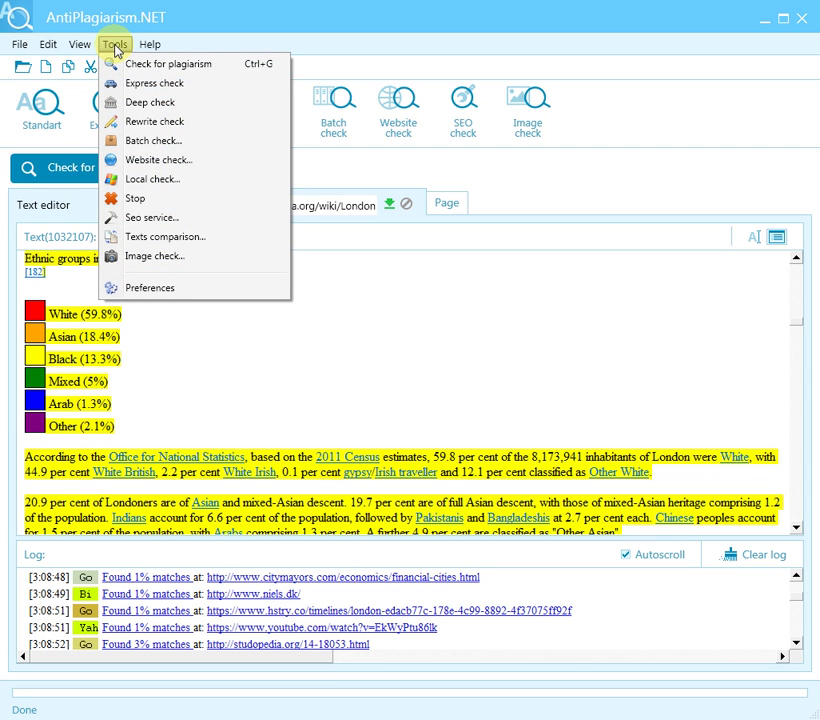
click(148, 143)
click(597, 278)
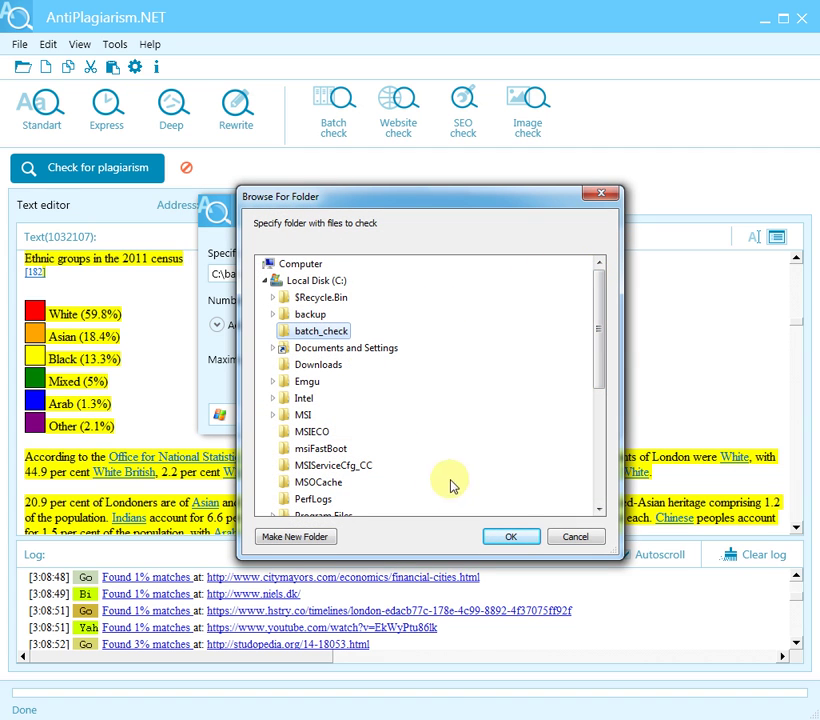
click(511, 538)
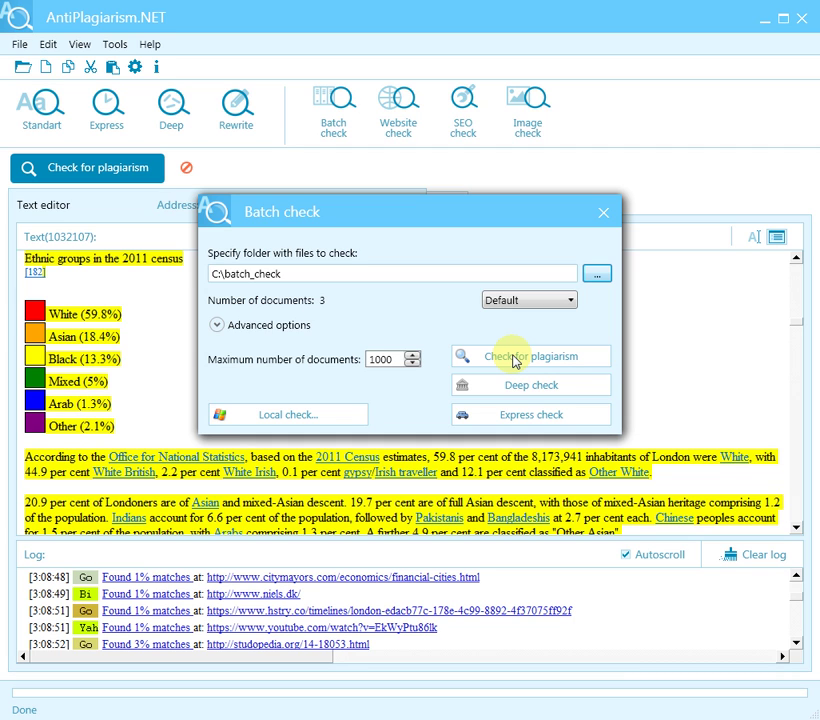
click(513, 360)
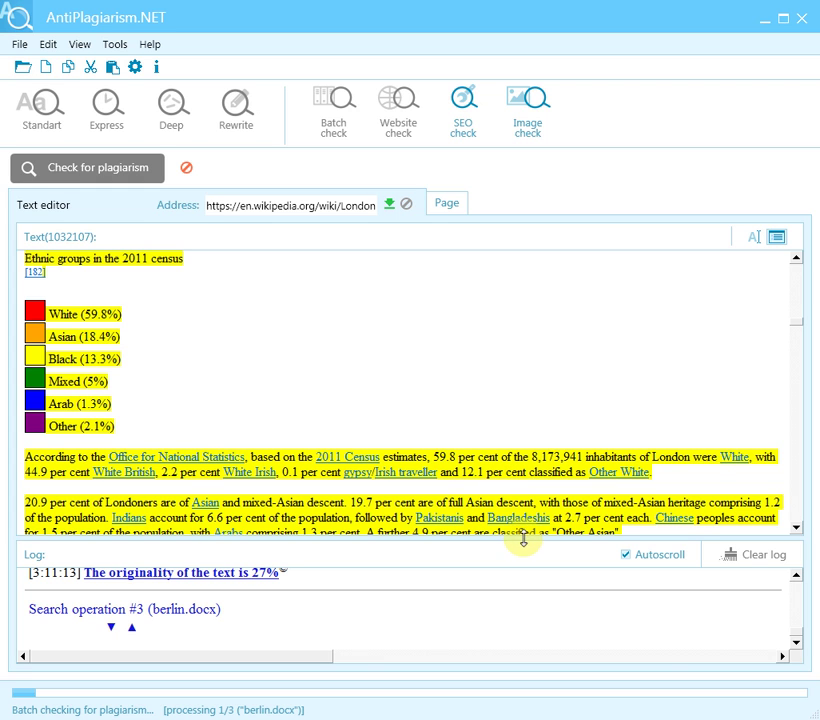
drag(523, 538, 517, 498)
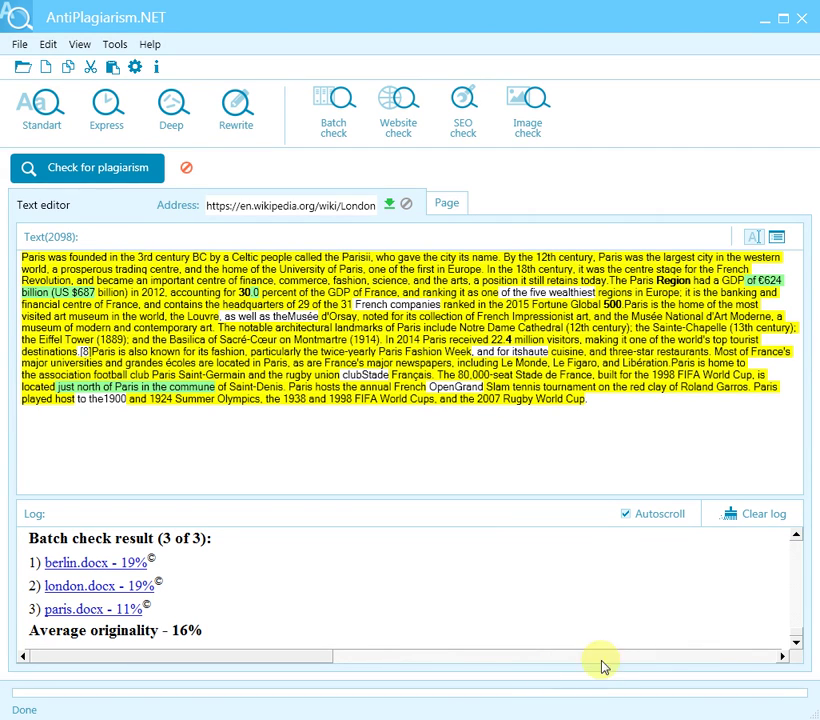
scroll(772, 623, up, 1)
scroll(771, 625, down, 1)
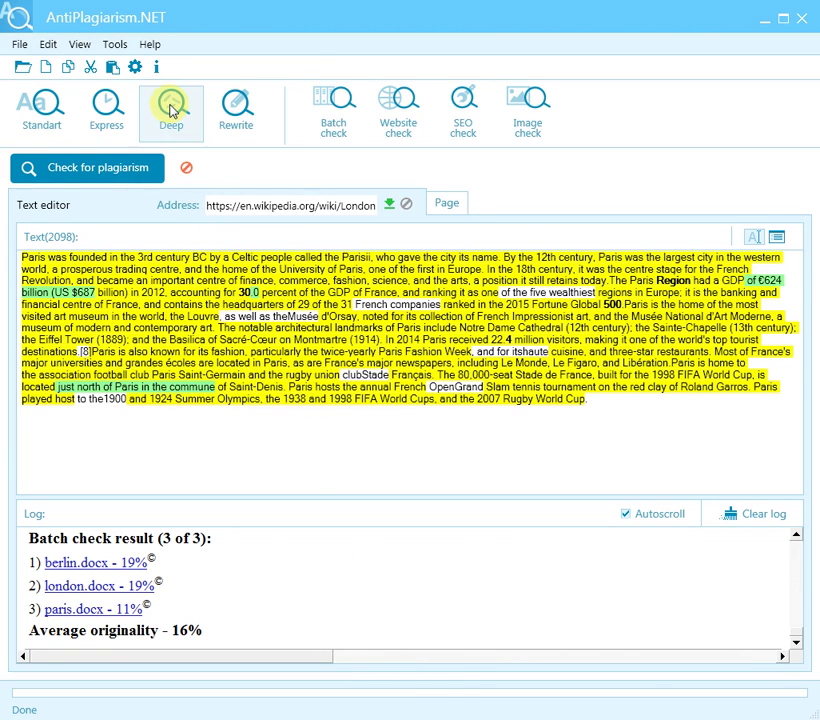
click(115, 46)
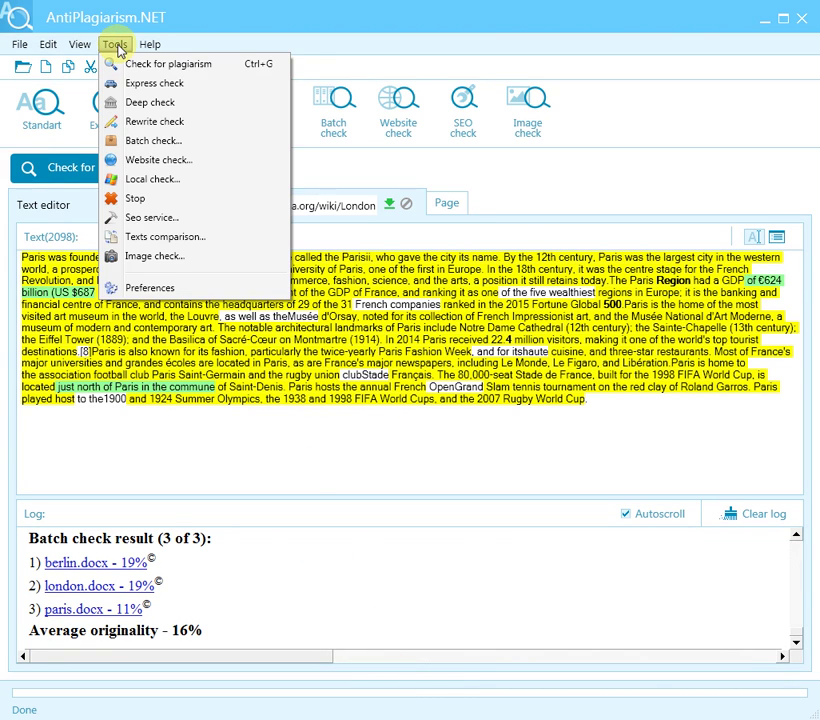
click(139, 161)
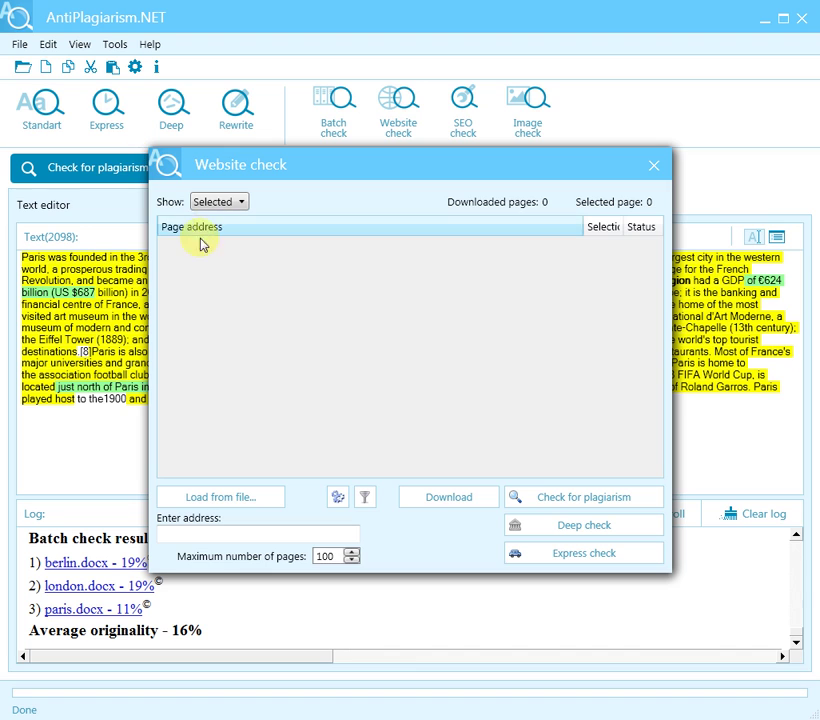
click(215, 537)
text(http://www.bbc.com)
drag(334, 556, 309, 563)
click(314, 565)
click(318, 562)
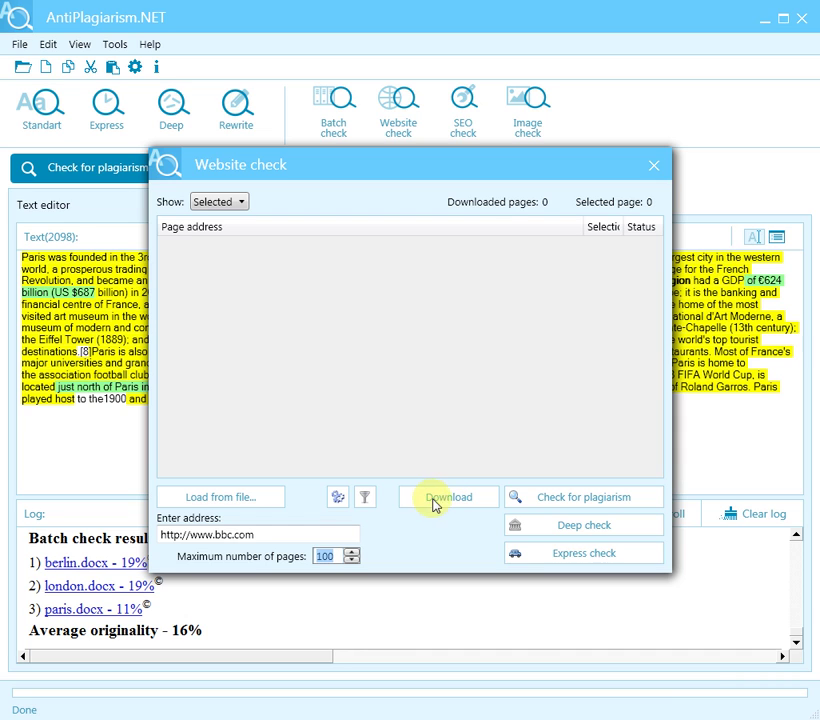
click(432, 498)
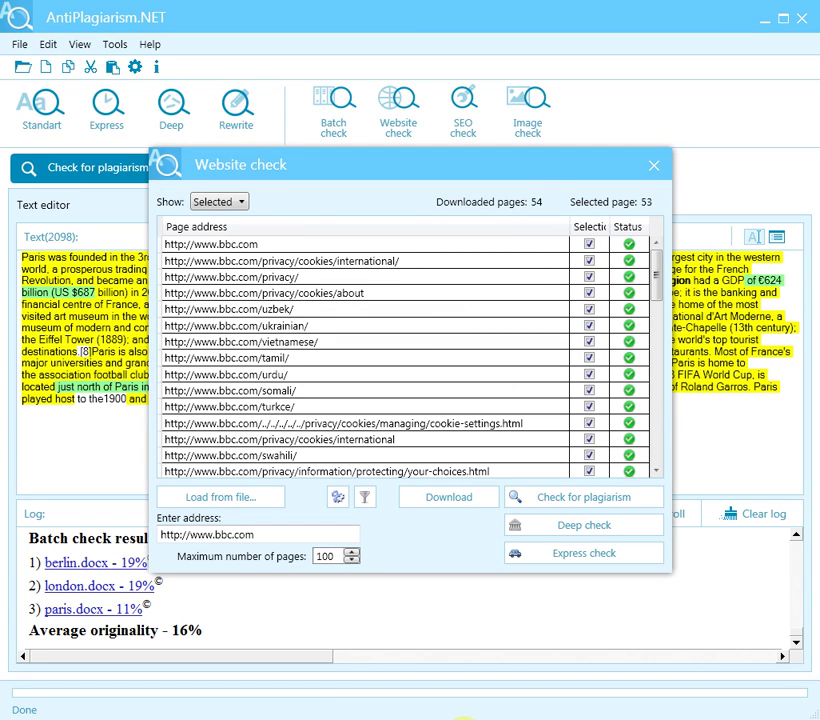
Check the downloaded BBC pages for plagiarism and review the batch result list in the enlarged log.
click(565, 498)
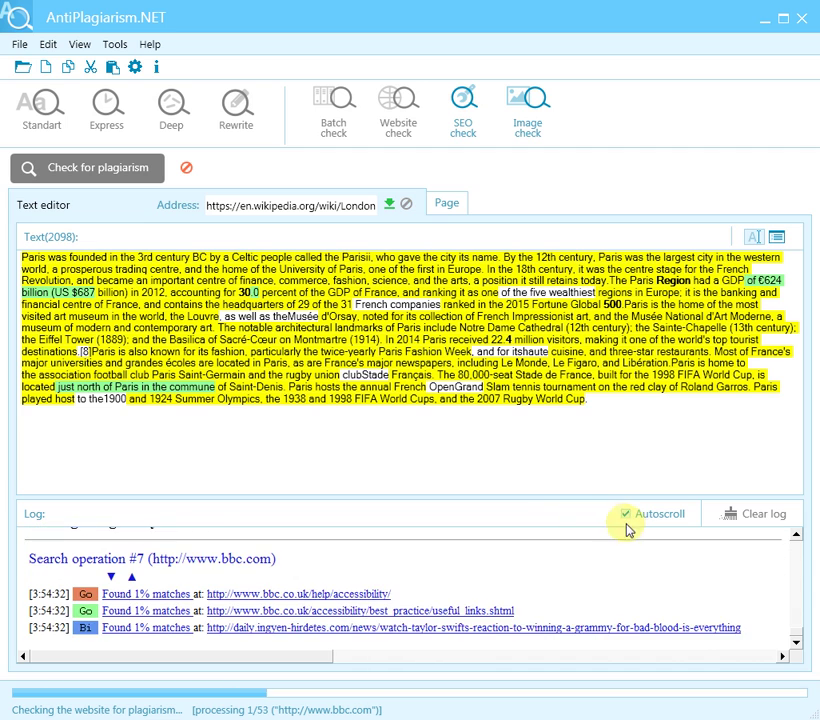
drag(589, 535, 587, 452)
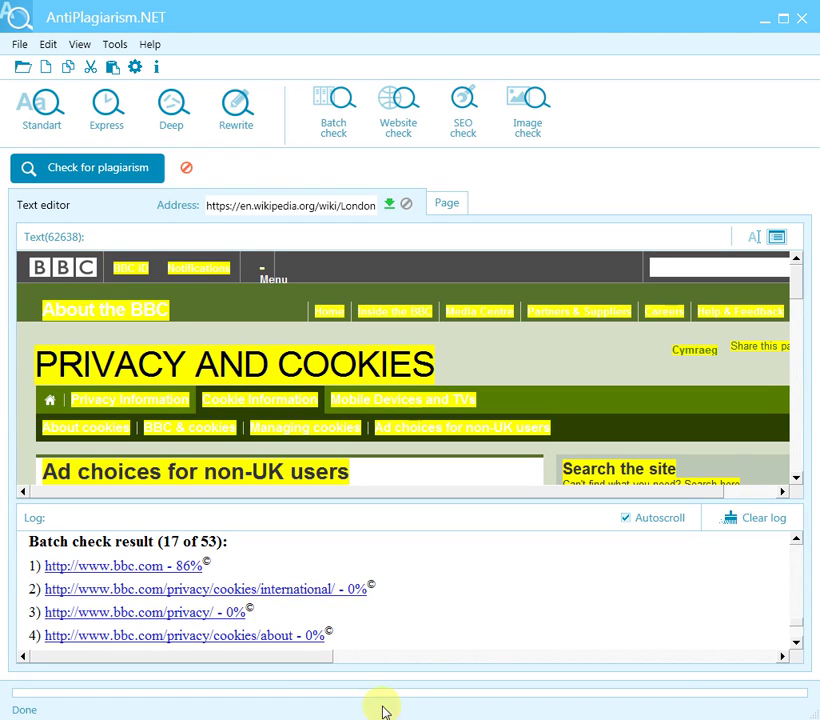
drag(232, 544, 37, 558)
click(333, 580)
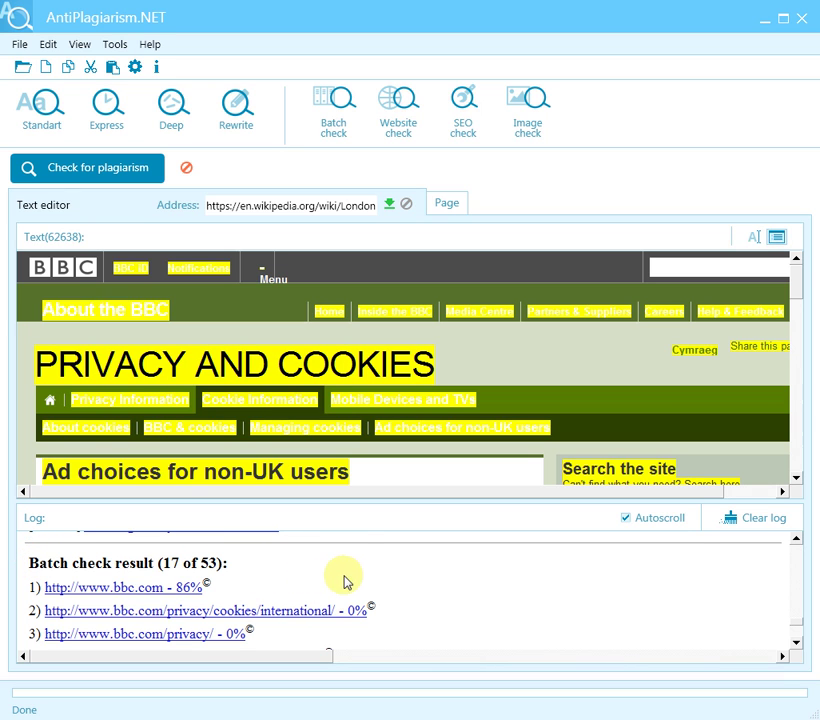